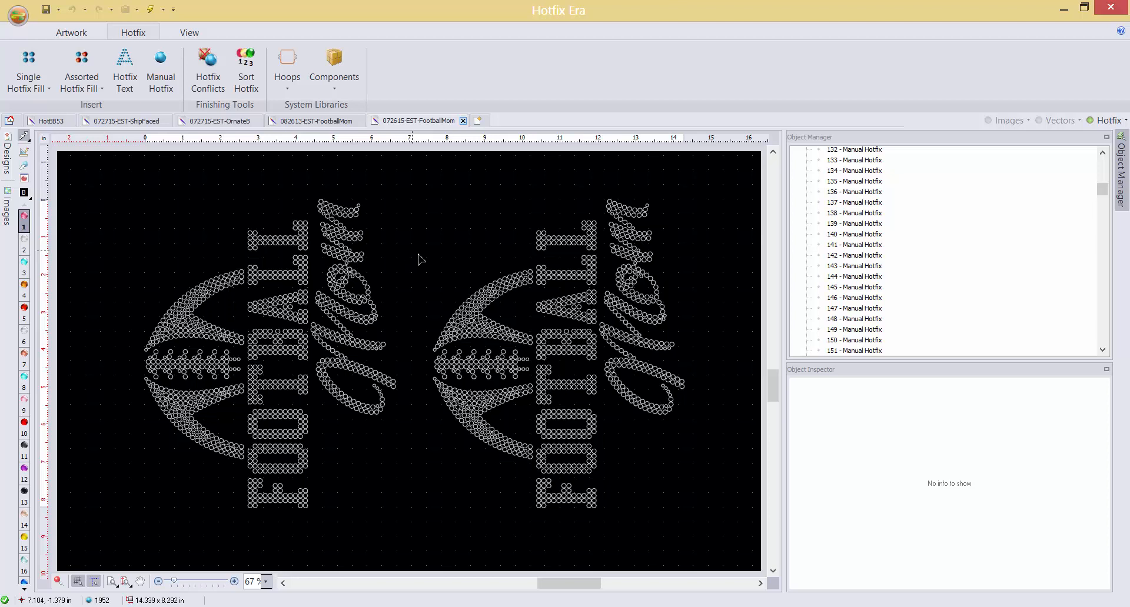
Inspect the bead type of the large M in the first design's "Mom" lettering and clear the selection
click(361, 415)
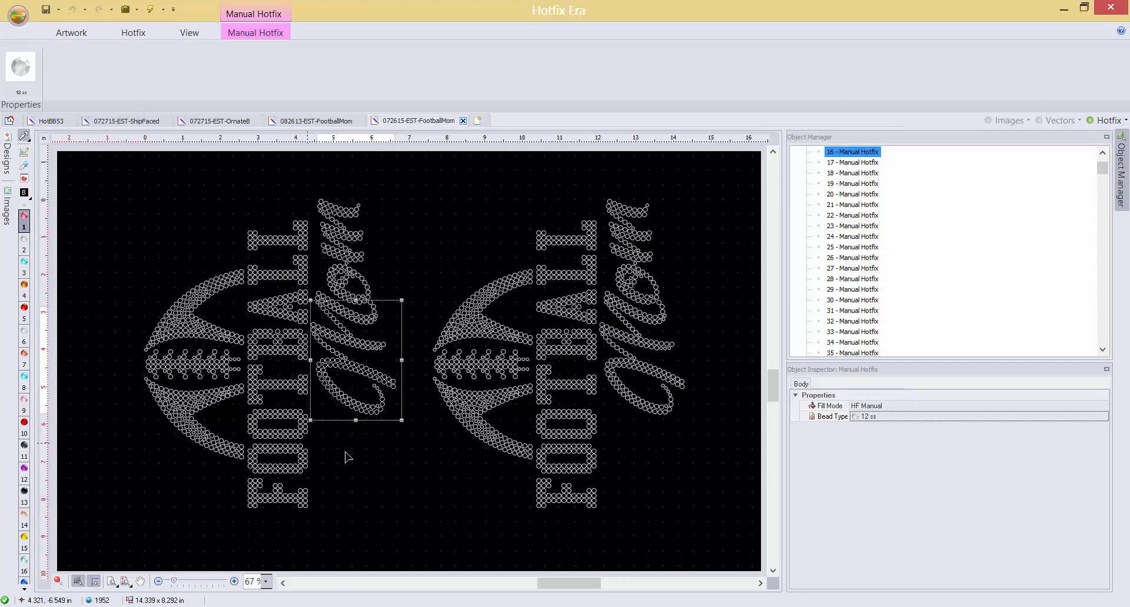
click(399, 470)
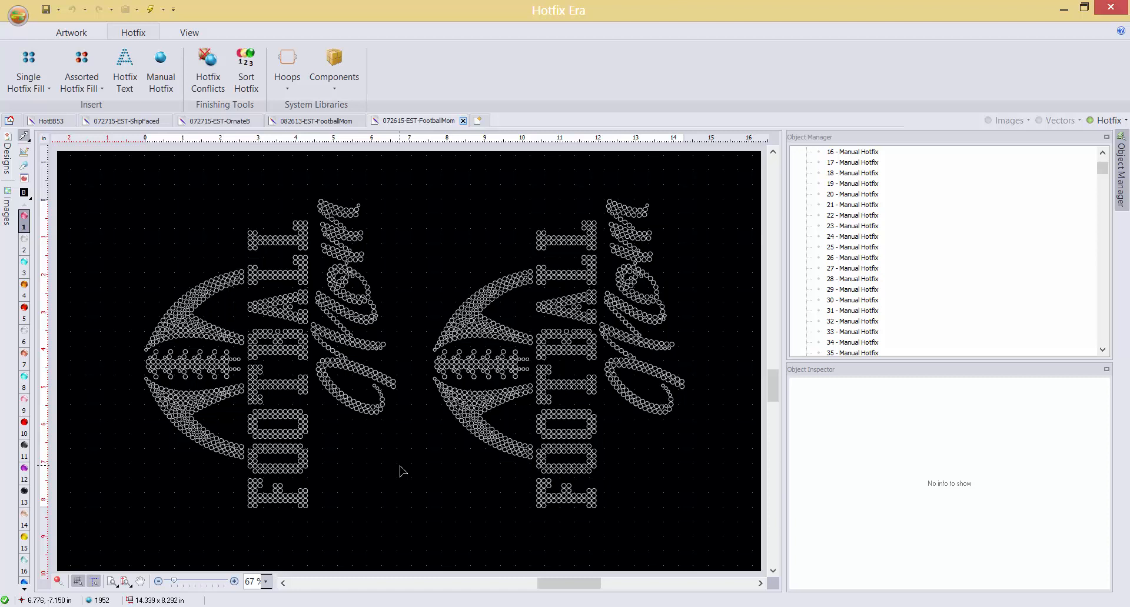
click(356, 411)
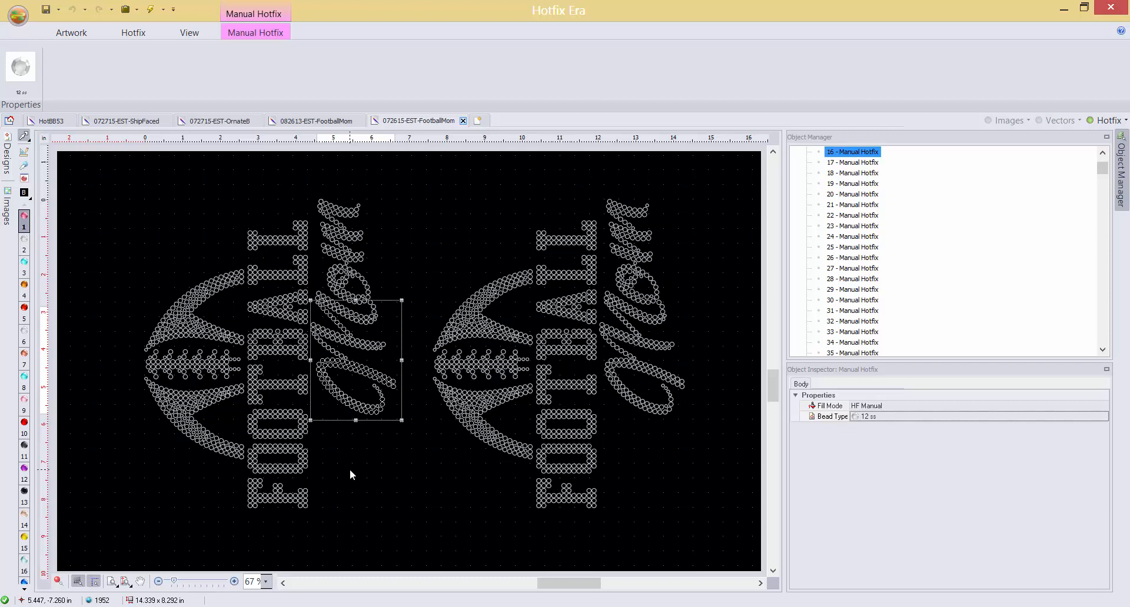
click(349, 468)
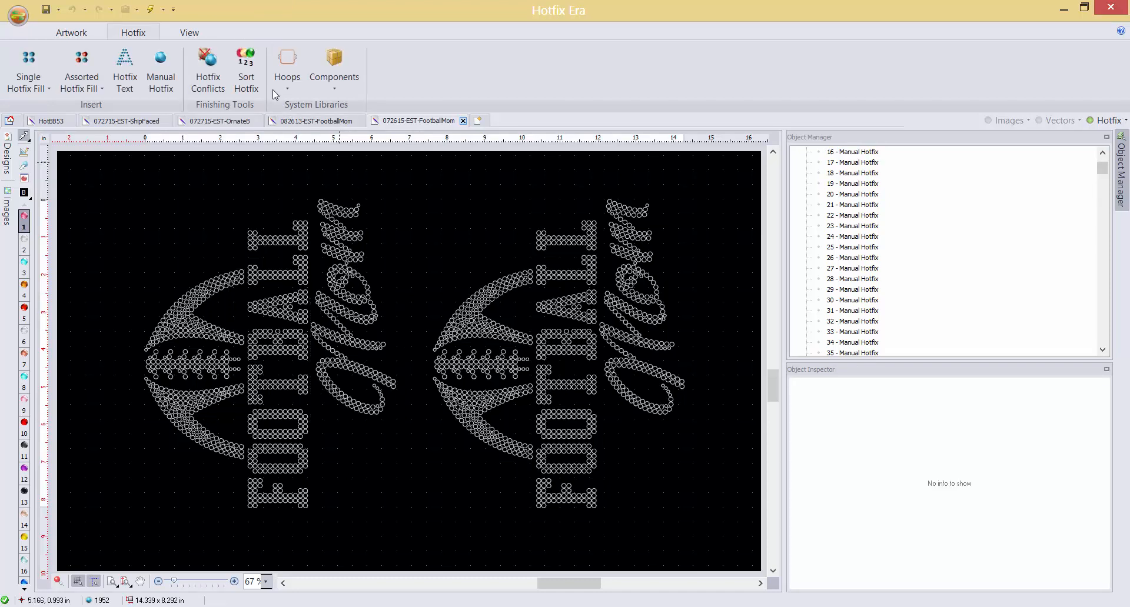
Sort the design's hotfix sequence by palette order
click(242, 72)
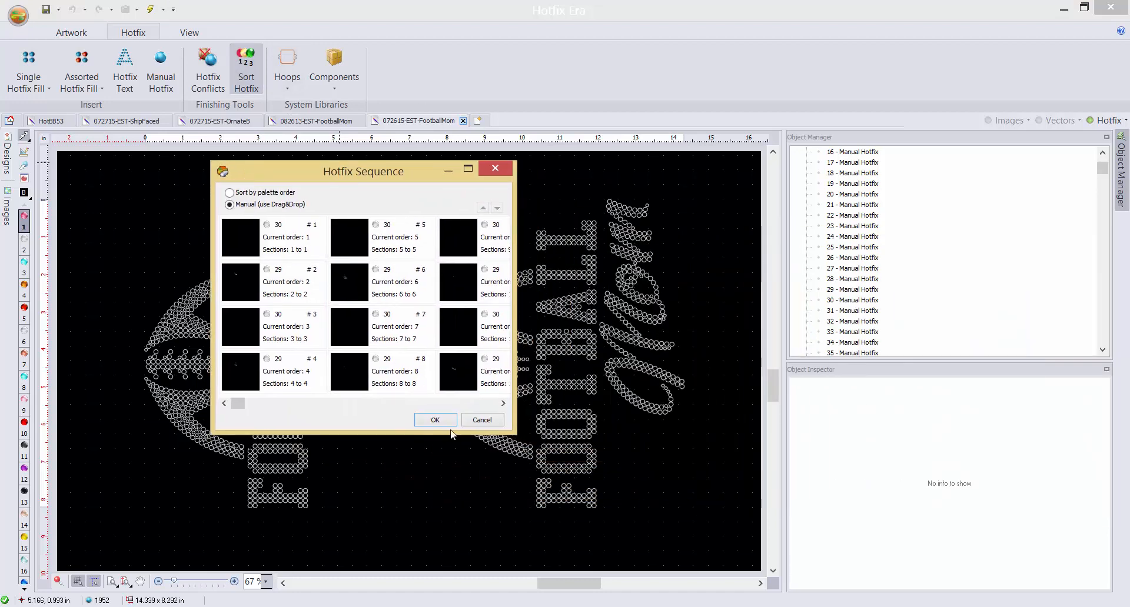
drag(515, 434, 1025, 521)
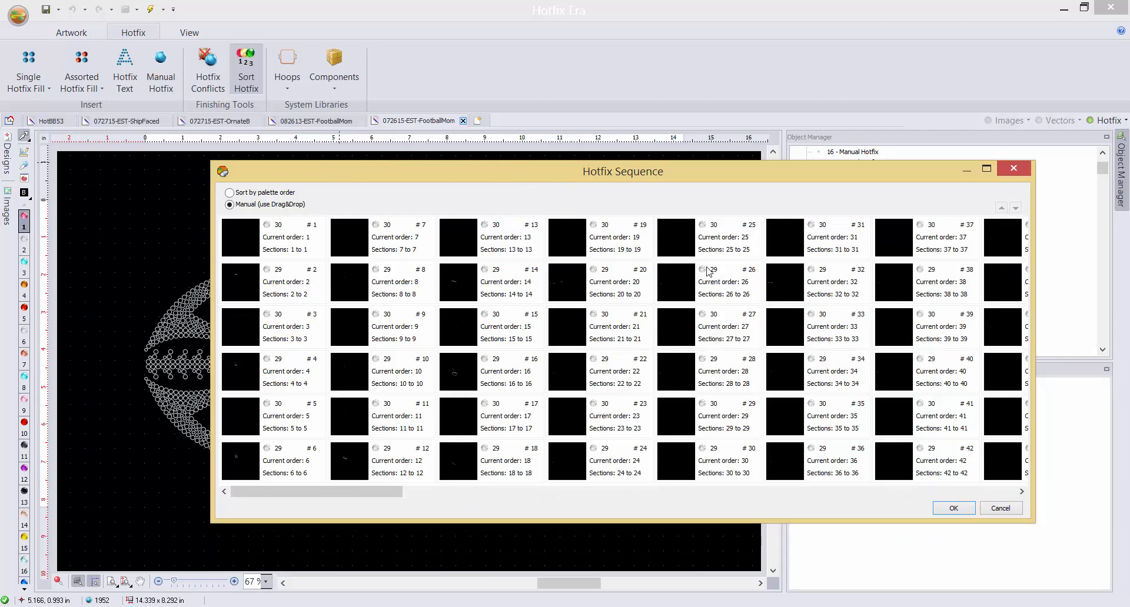
click(230, 194)
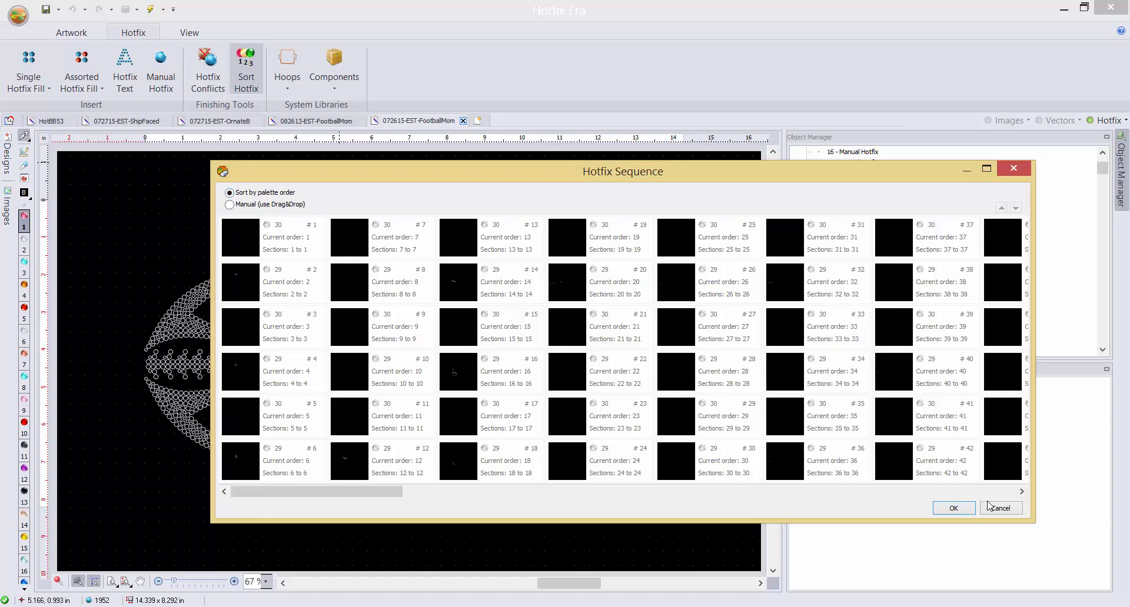
click(953, 508)
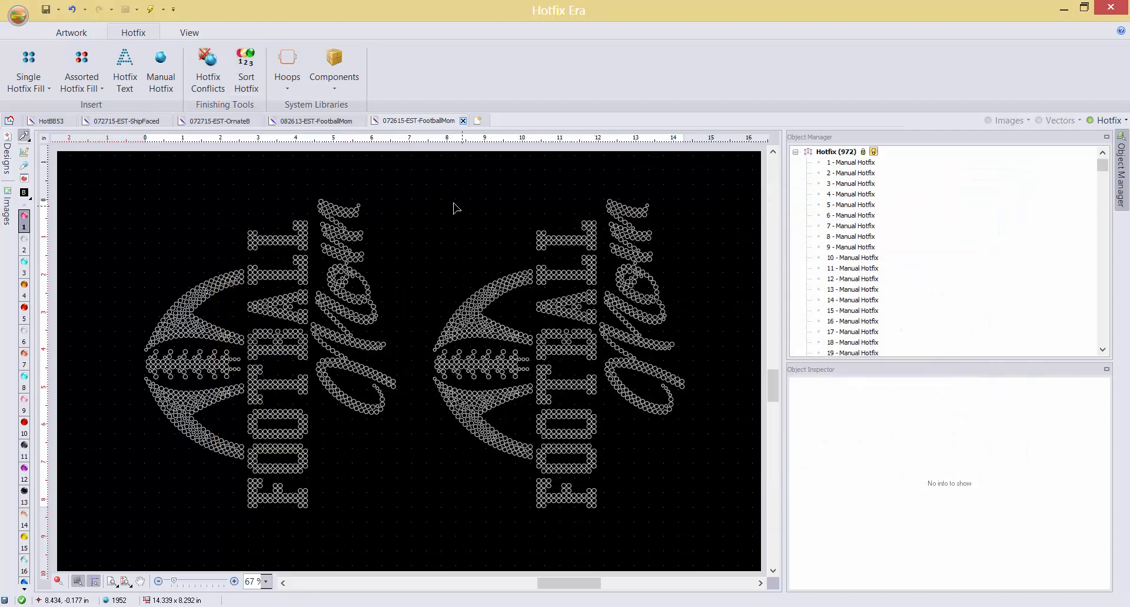
Reopen the hotfix sequence to review how the stones are grouped and close it with the order kept
click(258, 84)
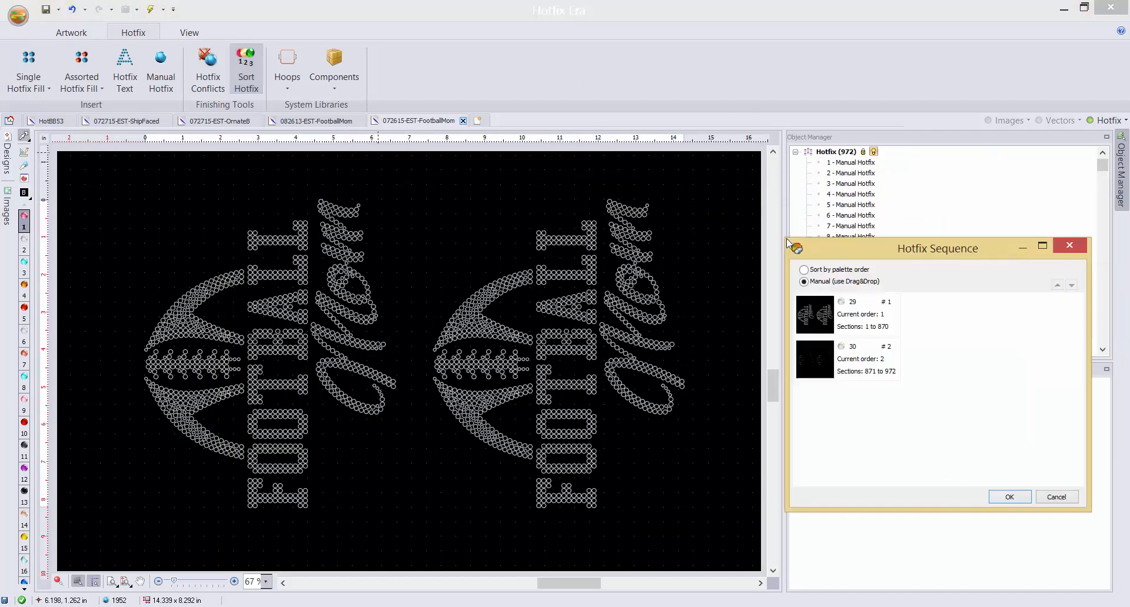
drag(884, 243, 480, 171)
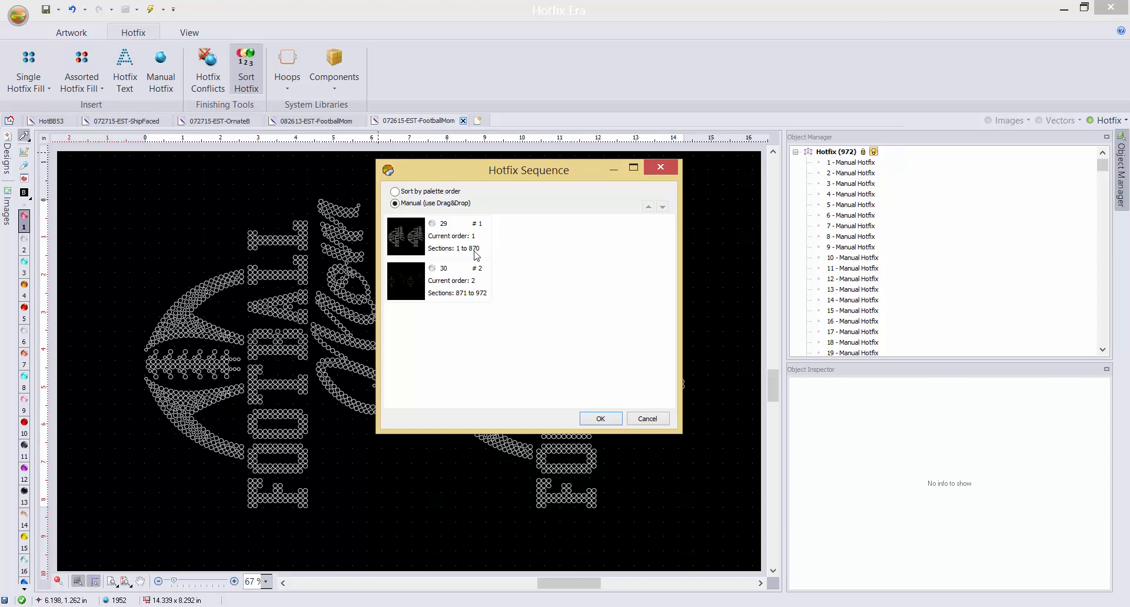
click(601, 420)
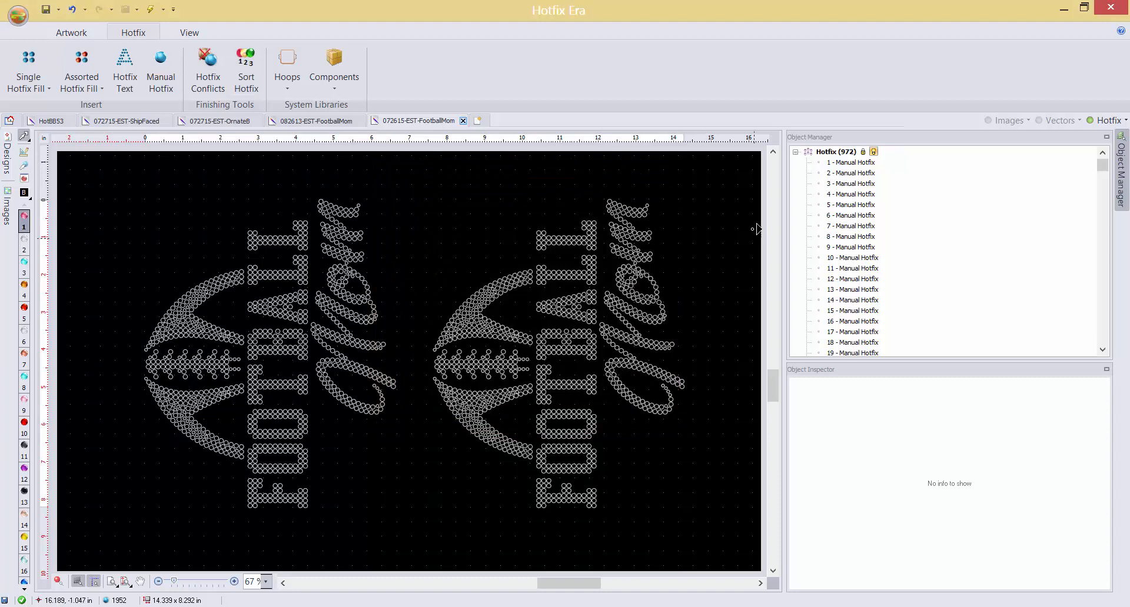
Select Manual Hotfix objects 1 through 870 and set their bead type to 10 ss
click(853, 163)
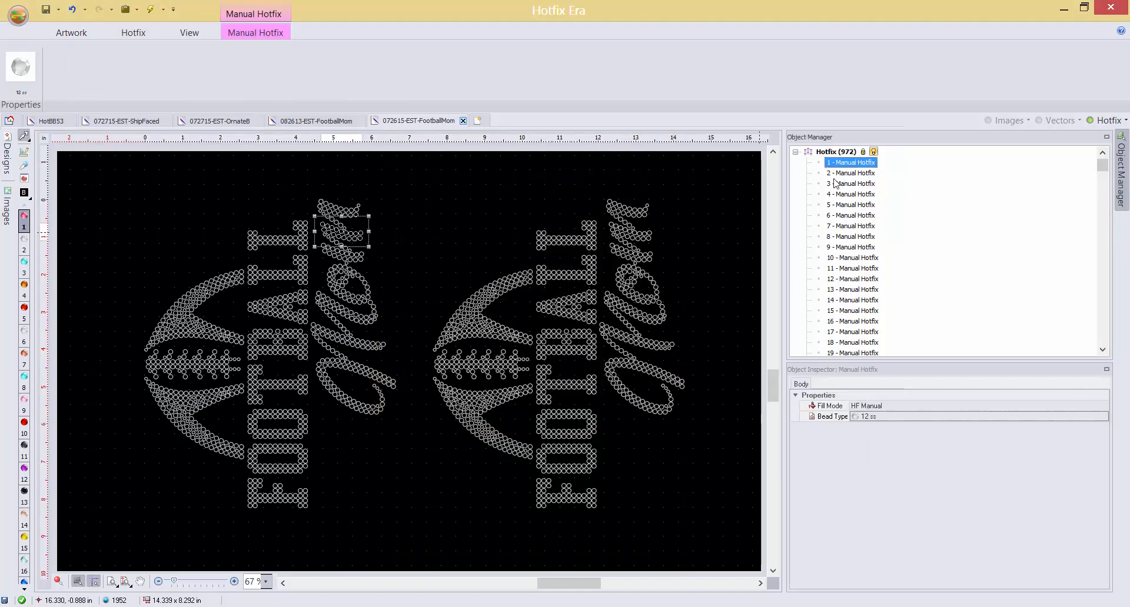
drag(1102, 166, 1097, 321)
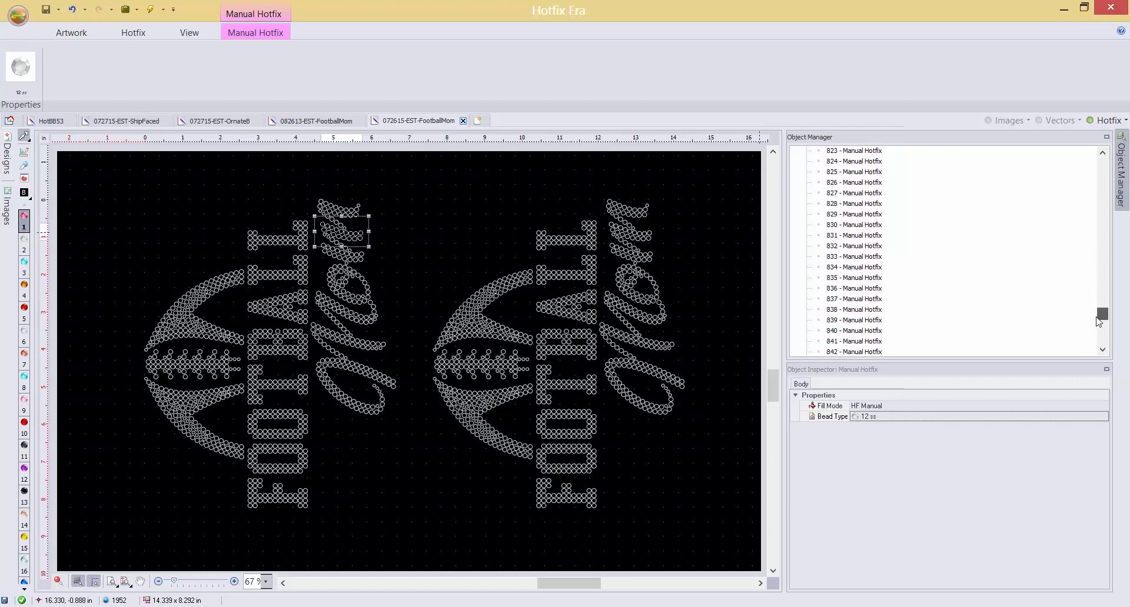
click(1102, 349)
shift+click(860, 331)
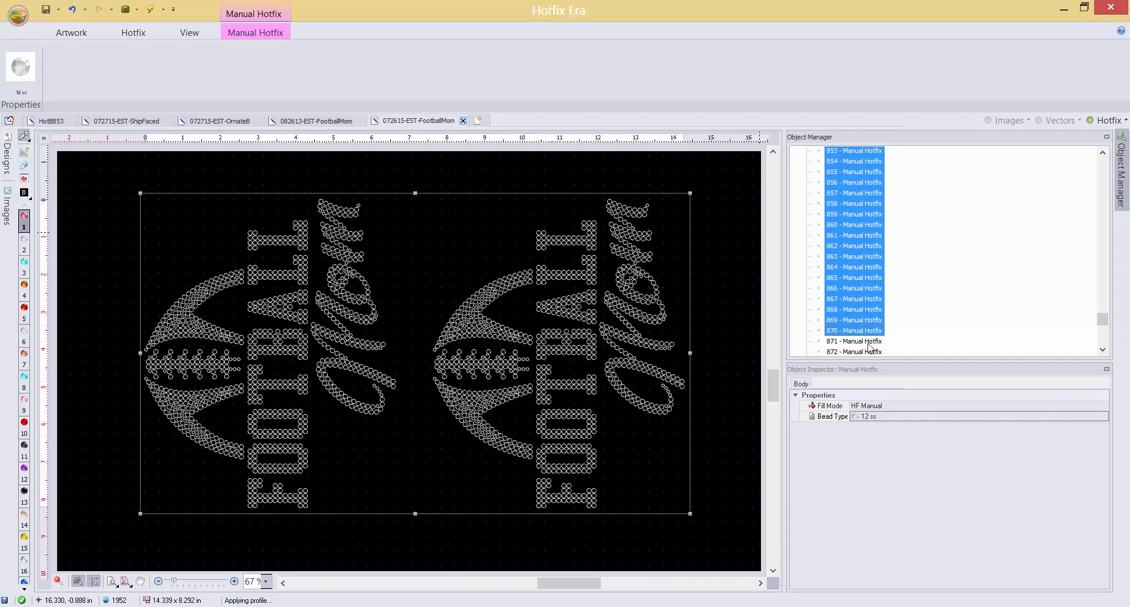
click(892, 418)
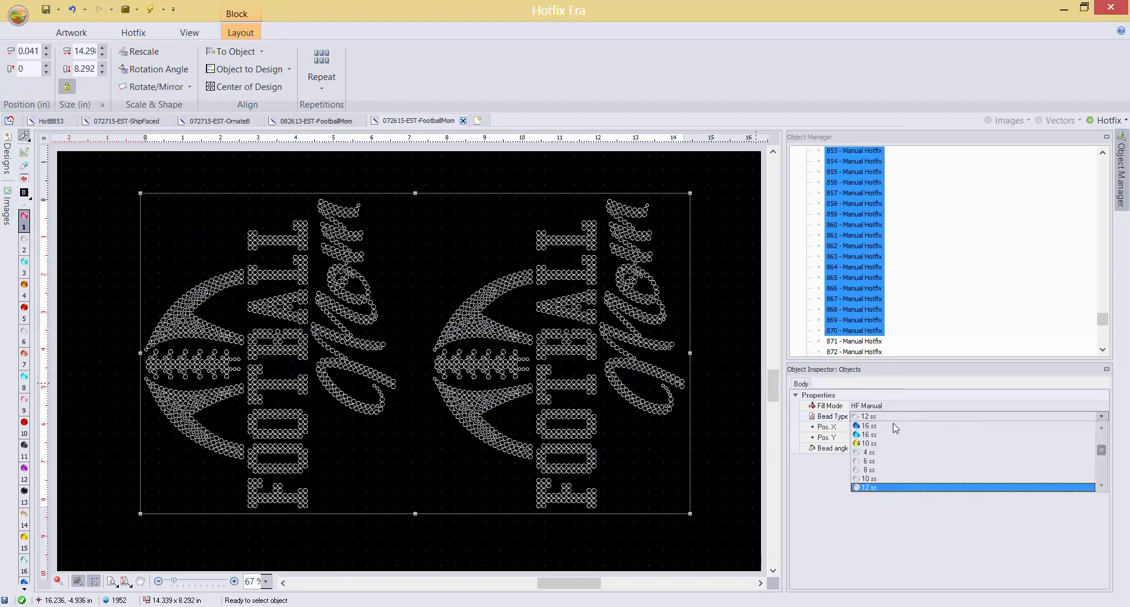
click(891, 479)
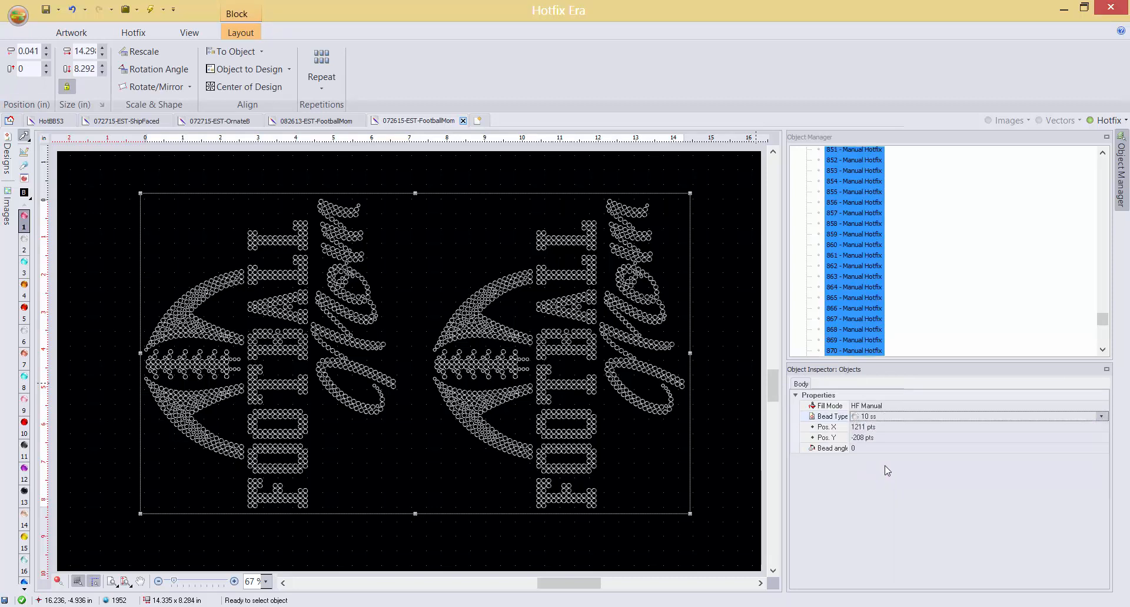
Inspect the bead type of Manual Hotfix object 871, clear the selection and view the whole football design
click(1102, 349)
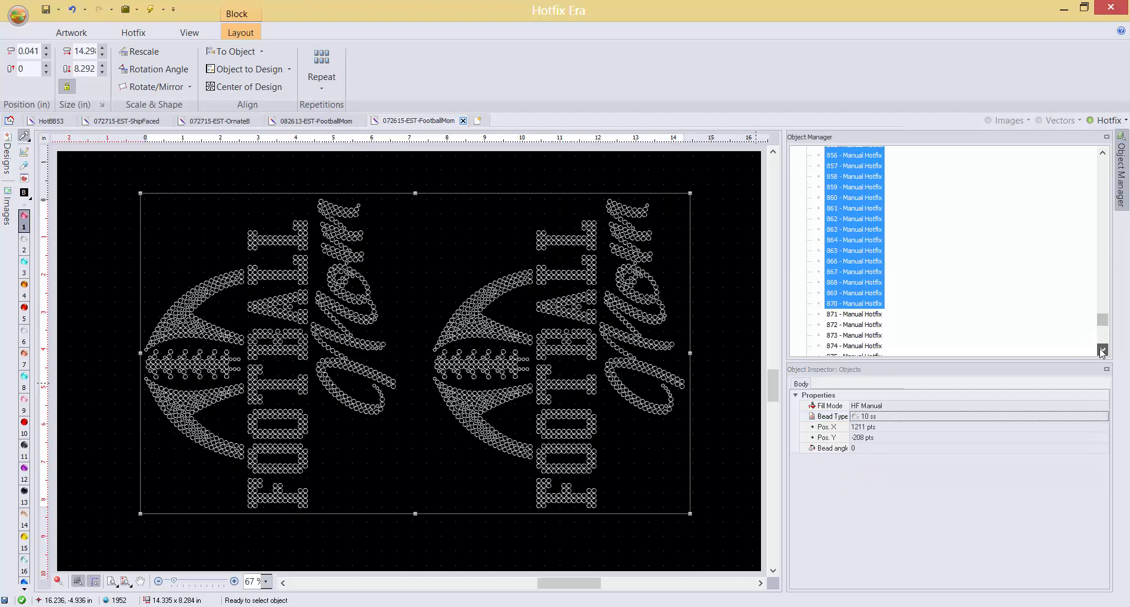
click(860, 315)
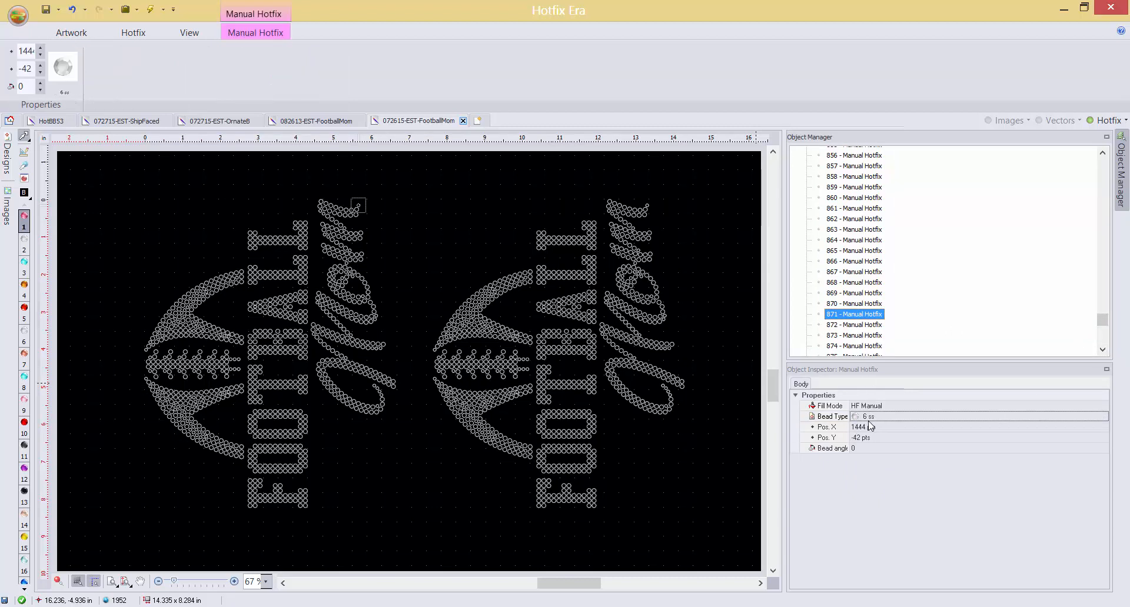
click(444, 229)
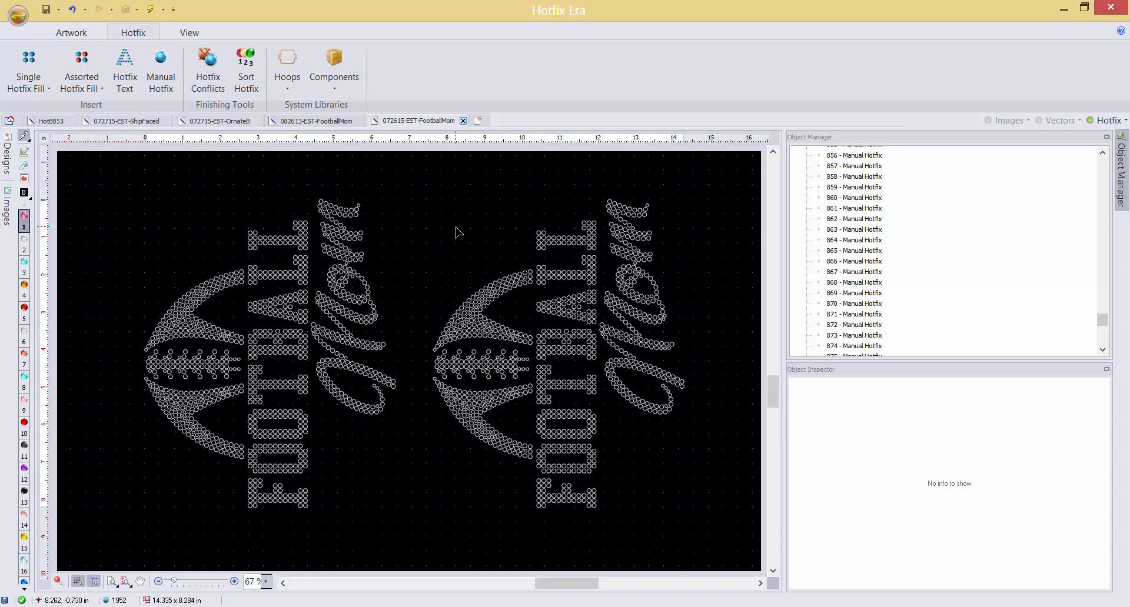
scroll(458, 231, down, 1)
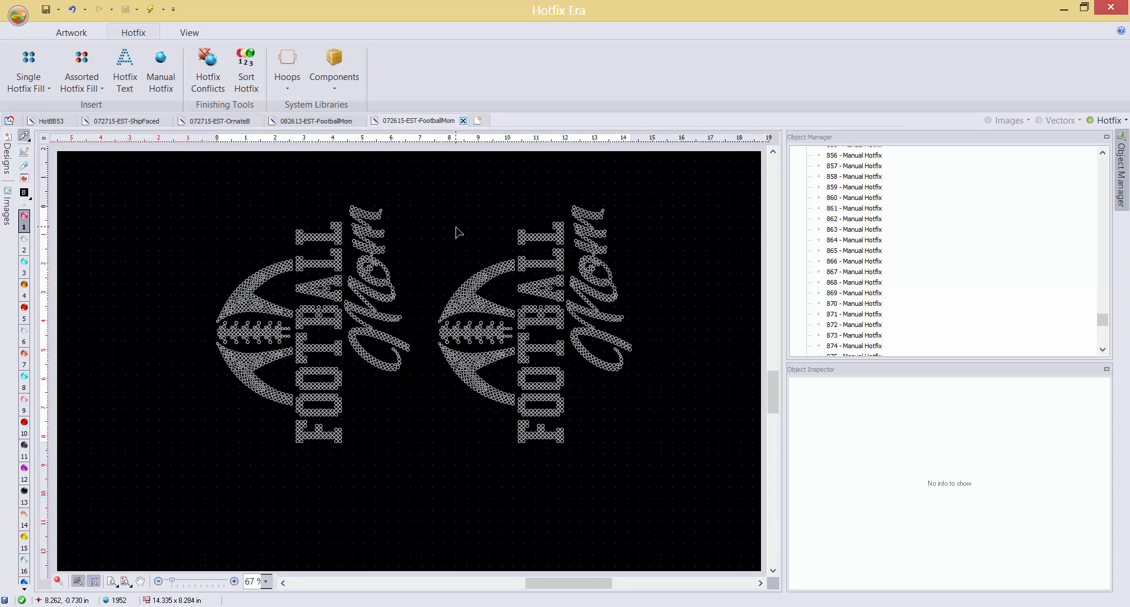
scroll(455, 227, down, 1)
scroll(457, 232, down, 1)
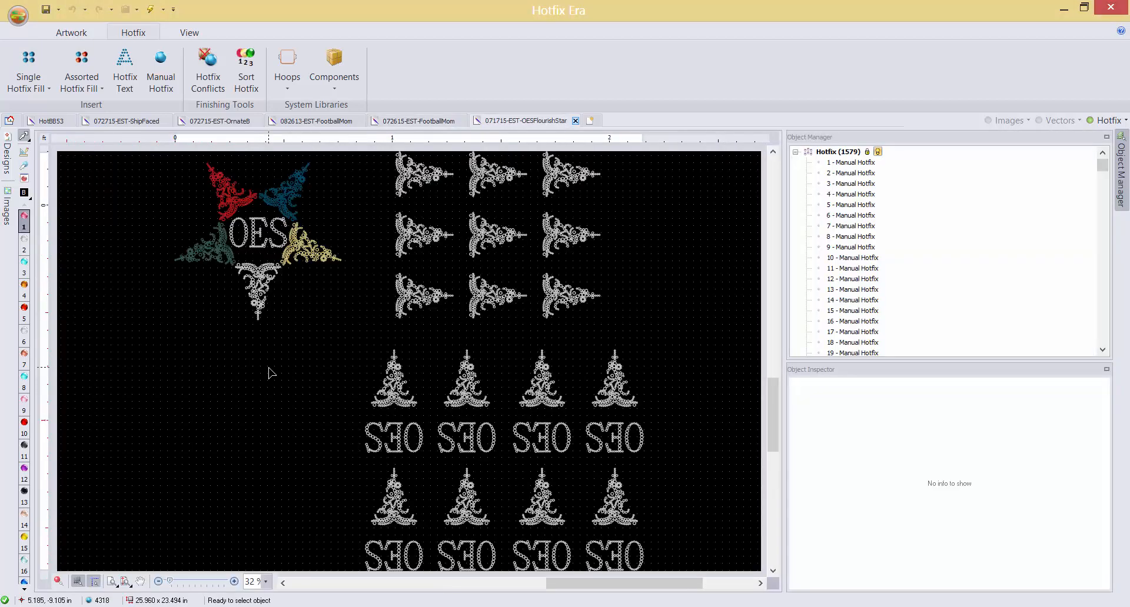
Examine the coloured OES star in the 071715-EST-OESFlourishStar file and the repeated white flourishes beside it
scroll(296, 398, down, 1)
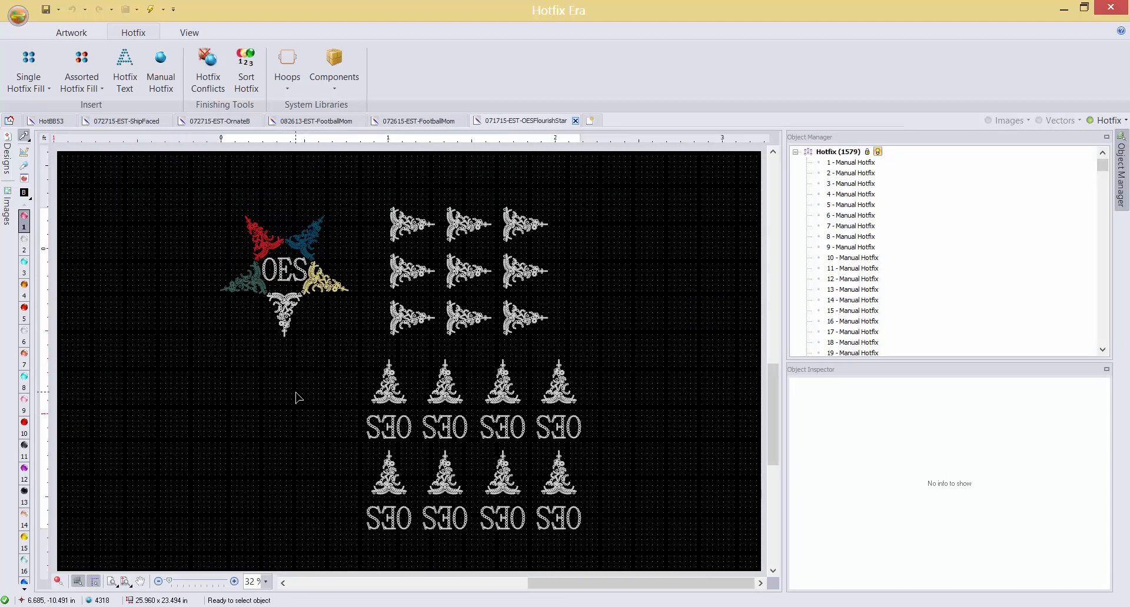
scroll(296, 398, down, 1)
scroll(264, 221, up, 2)
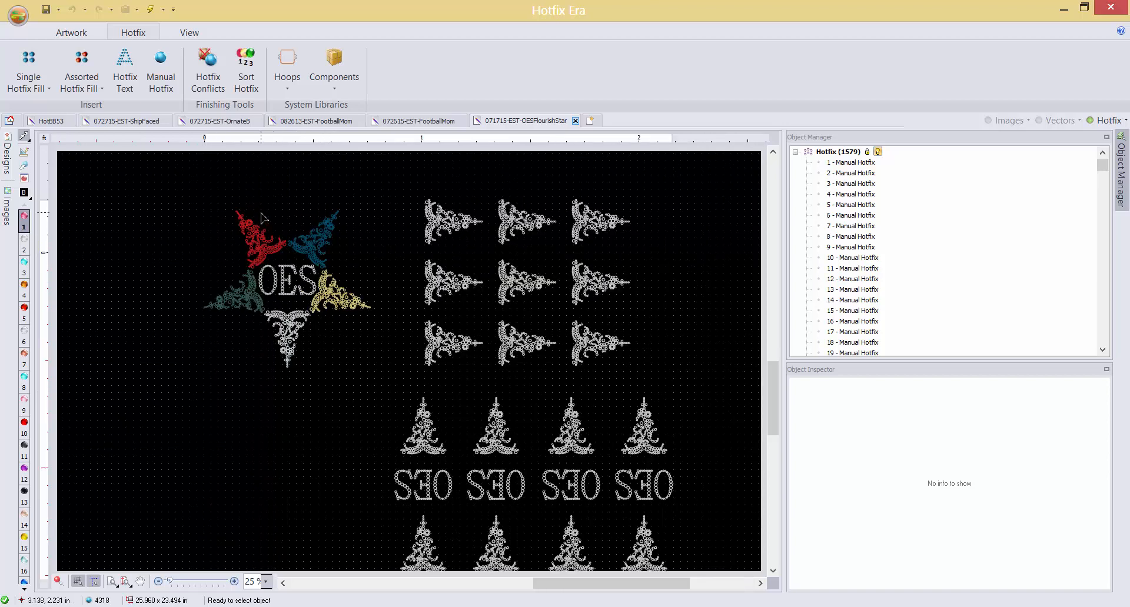
scroll(261, 218, up, 1)
scroll(312, 246, up, 1)
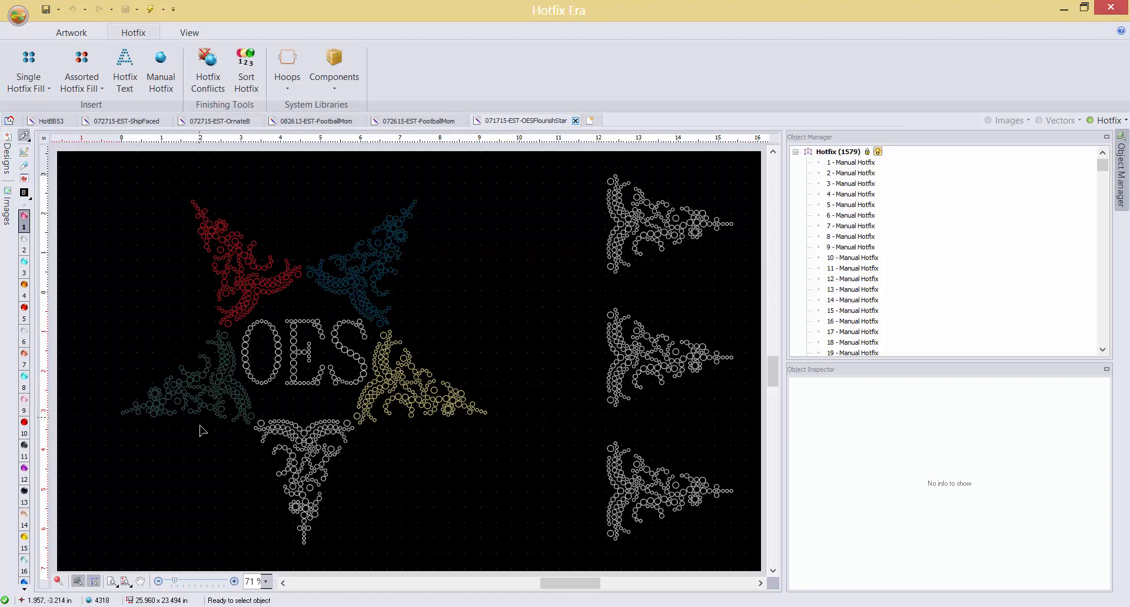
scroll(318, 239, down, 1)
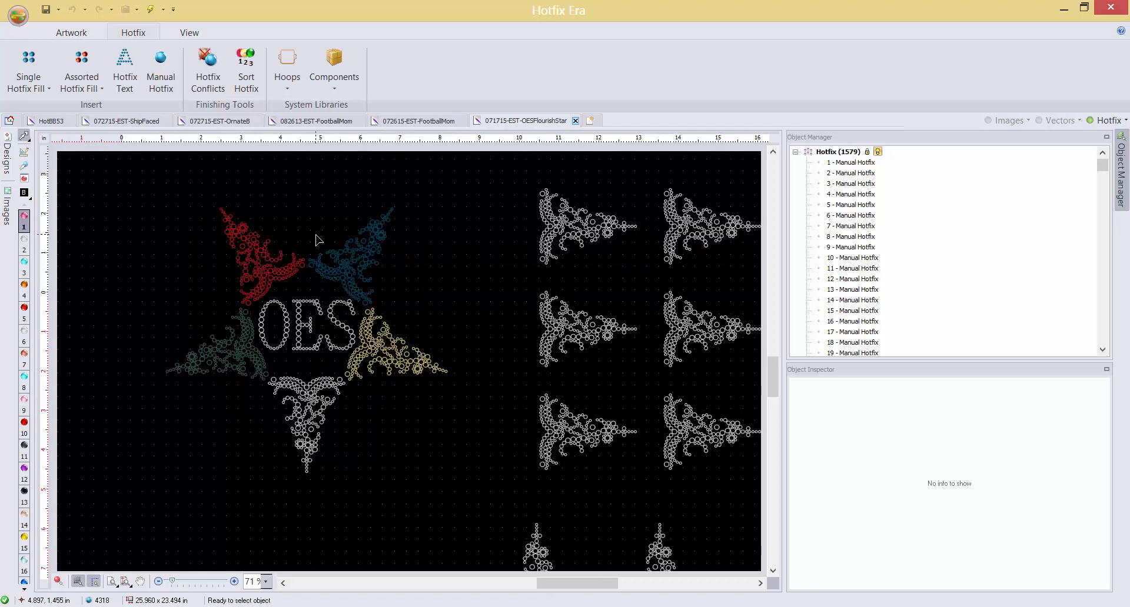
scroll(316, 240, down, 1)
scroll(316, 239, down, 1)
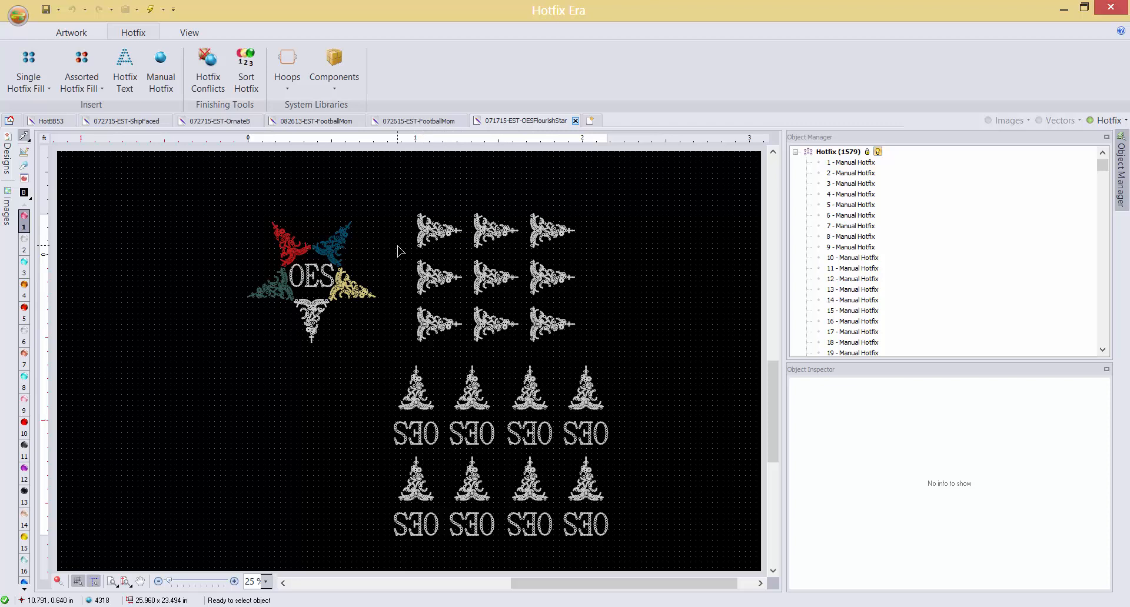
scroll(359, 252, up, 1)
scroll(358, 254, up, 1)
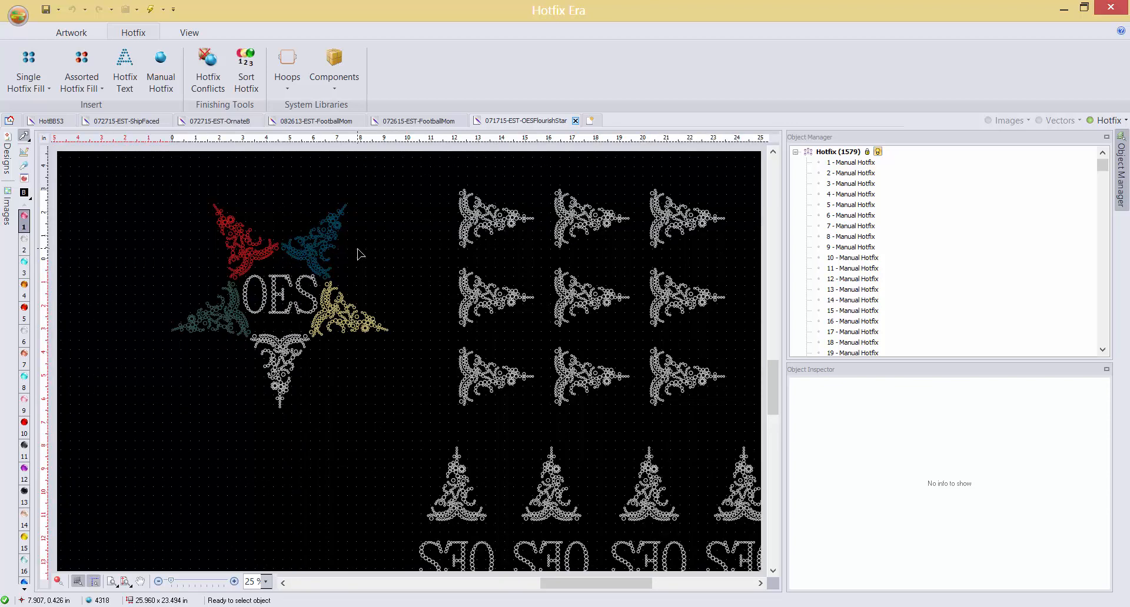
scroll(357, 248, up, 1)
scroll(398, 410, down, 1)
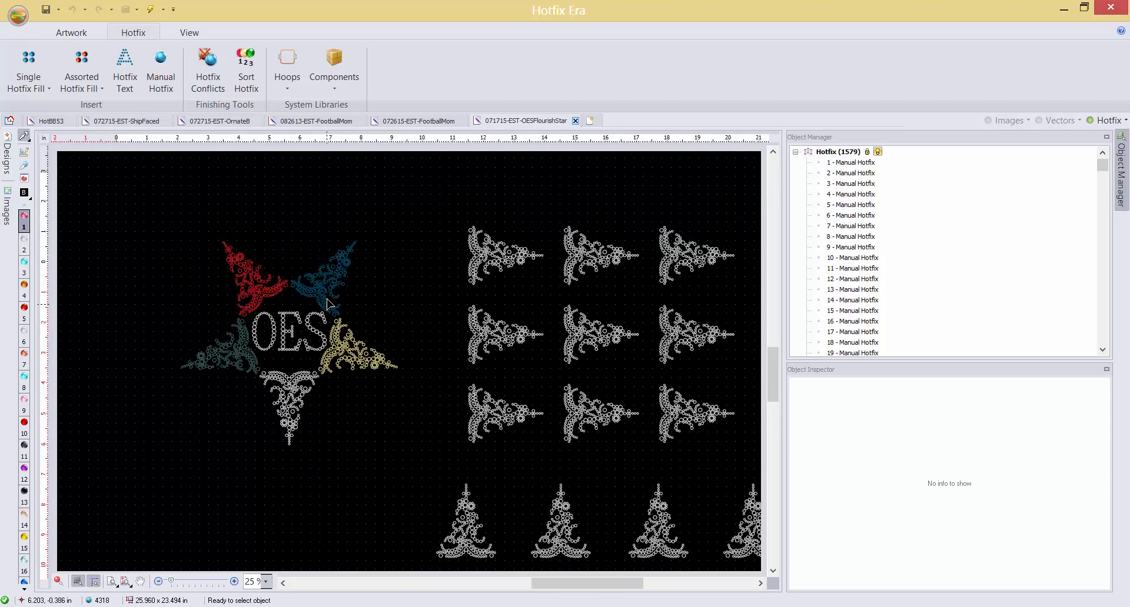
scroll(326, 299, up, 1)
scroll(327, 303, down, 1)
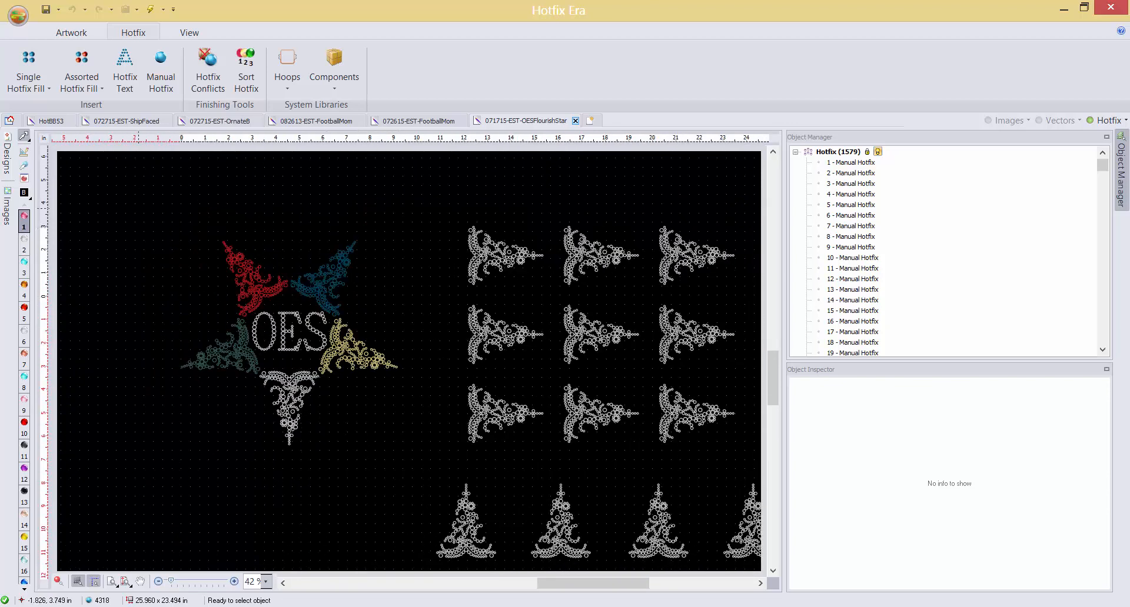
Highlight the coloured OES star and the full set of white flourishes and mirrored OES lettering, clearing each selection
drag(138, 207, 425, 471)
click(328, 488)
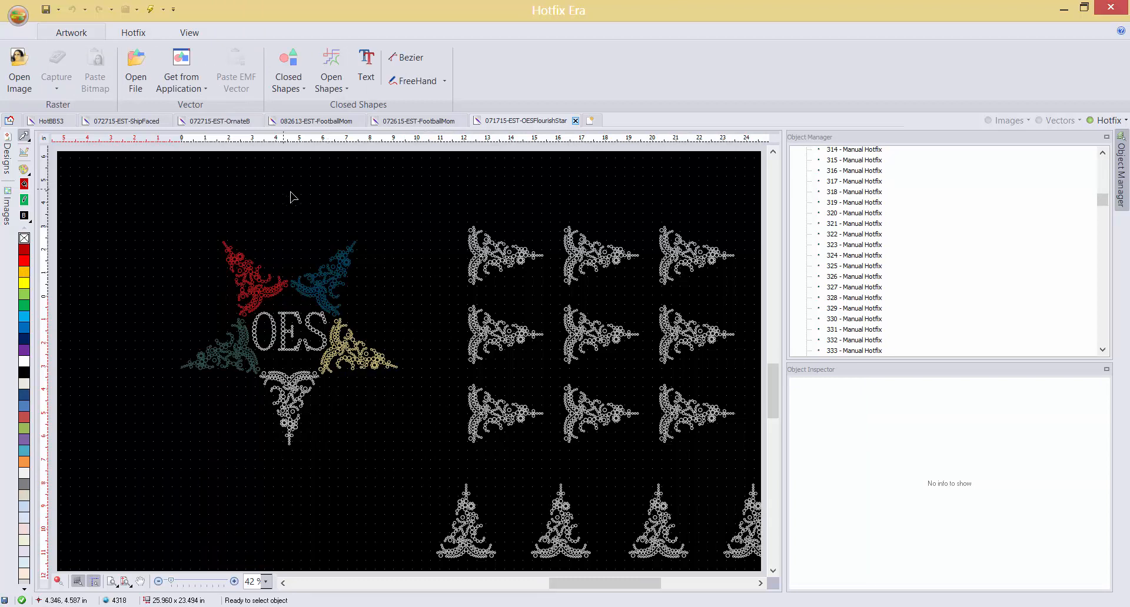
scroll(306, 197, down, 2)
drag(380, 201, 696, 544)
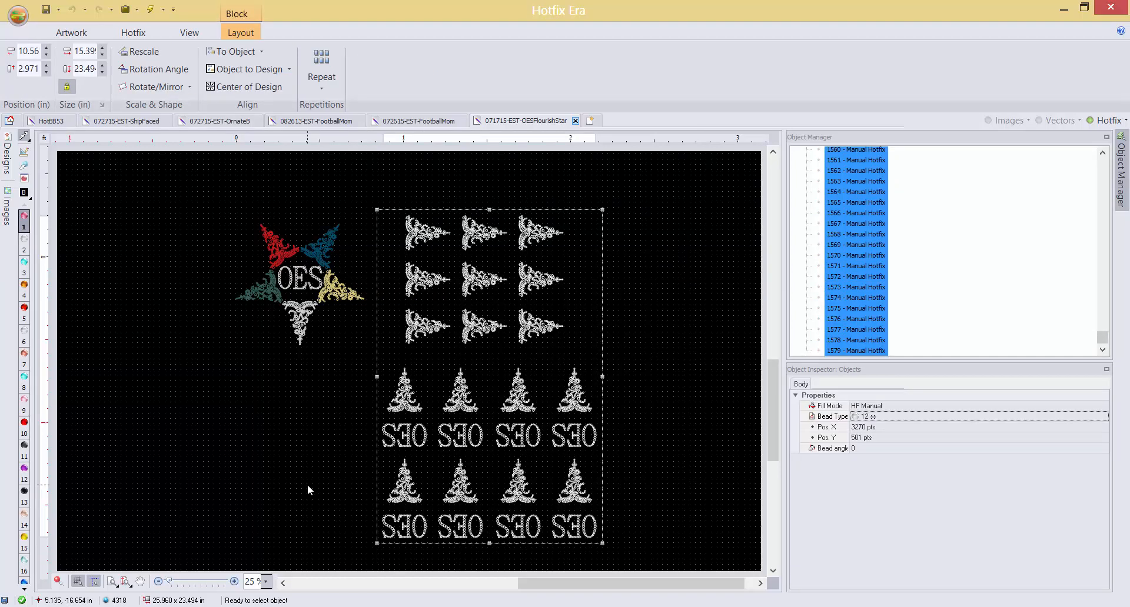
click(307, 485)
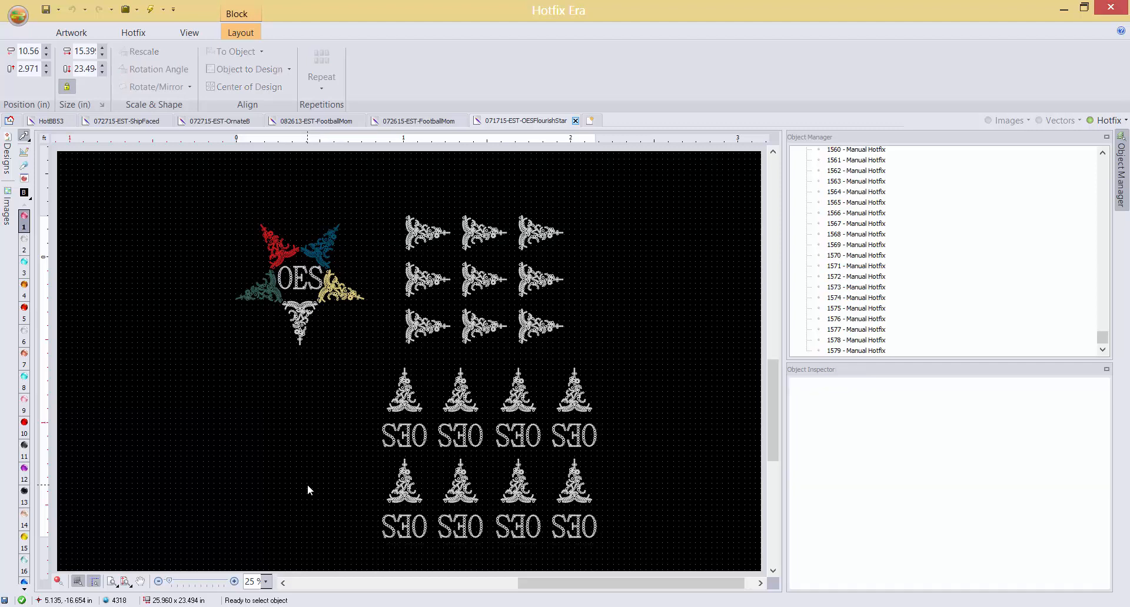
Highlight the block of nine sideways flourishes, clear the selection and review the entire layout
scroll(435, 211, up, 1)
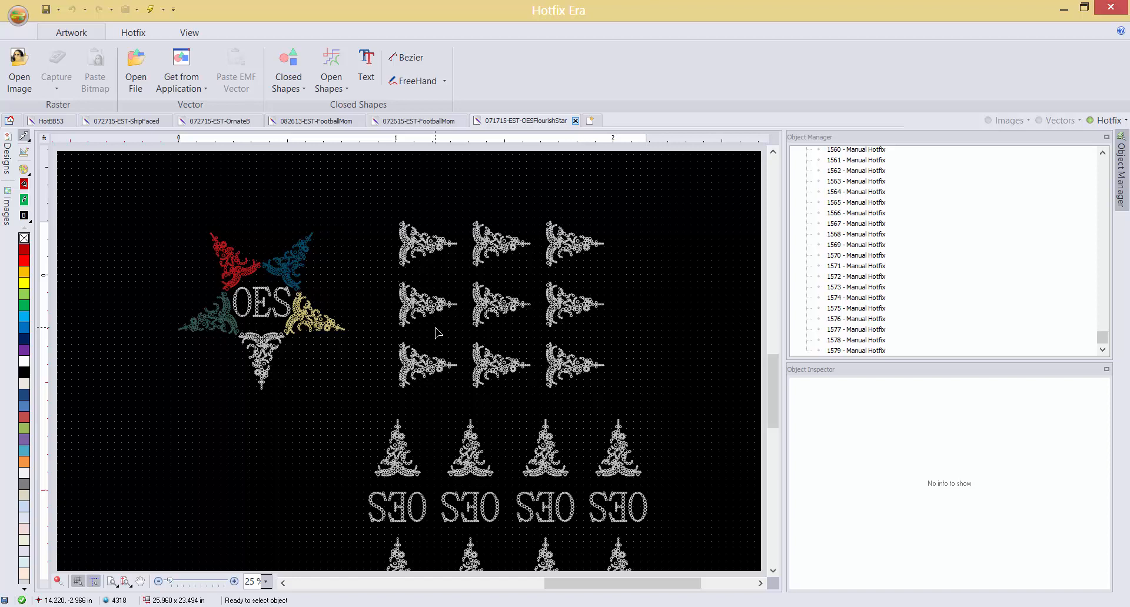
drag(368, 189, 662, 405)
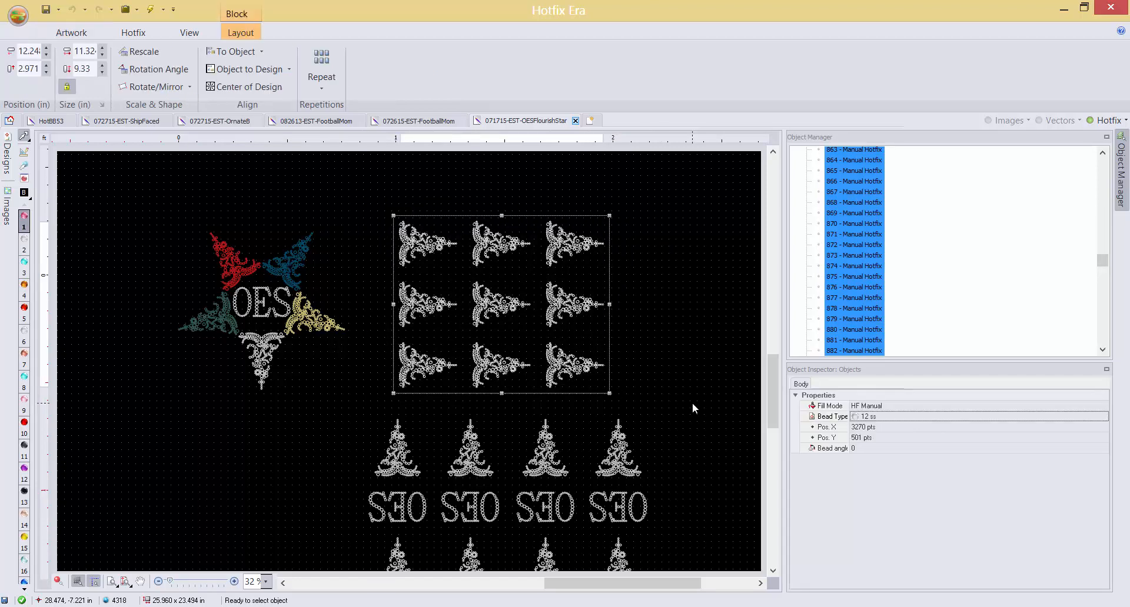
click(692, 403)
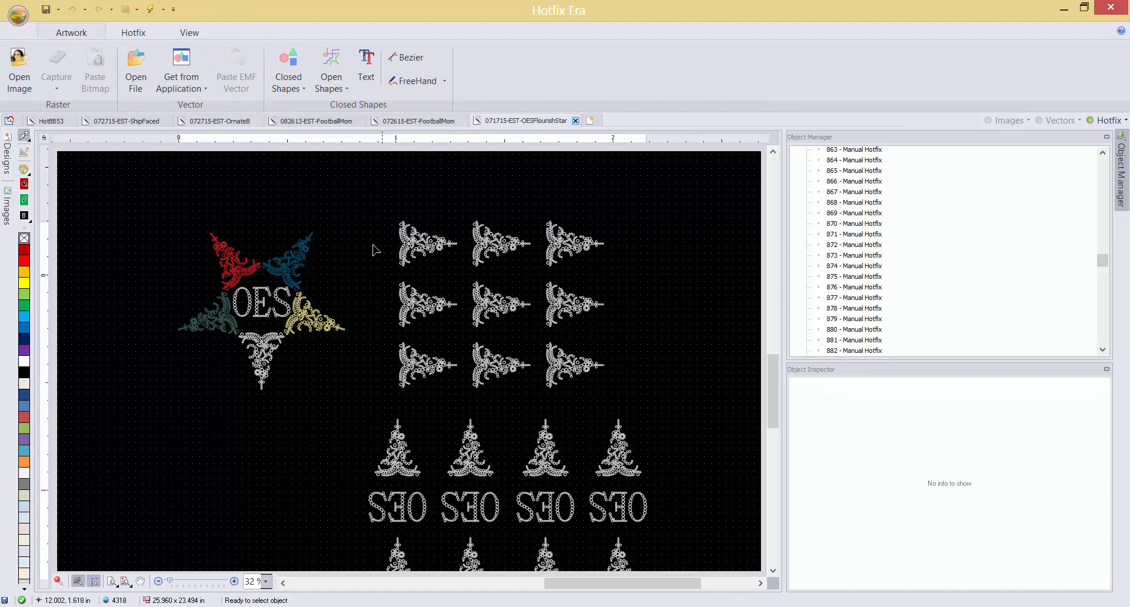
scroll(375, 250, down, 1)
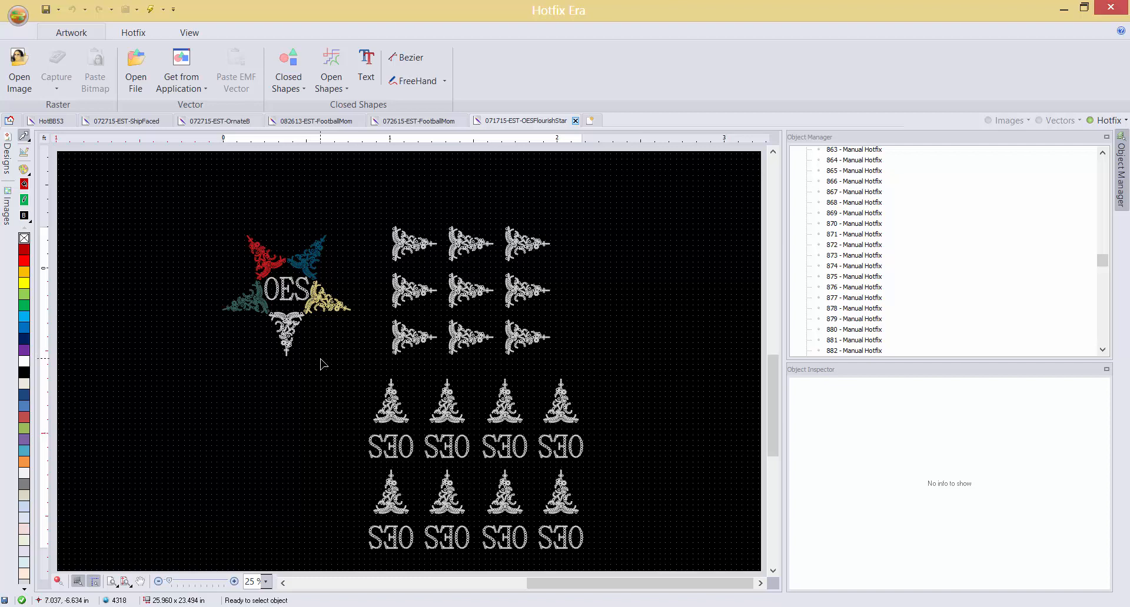
scroll(326, 429, down, 1)
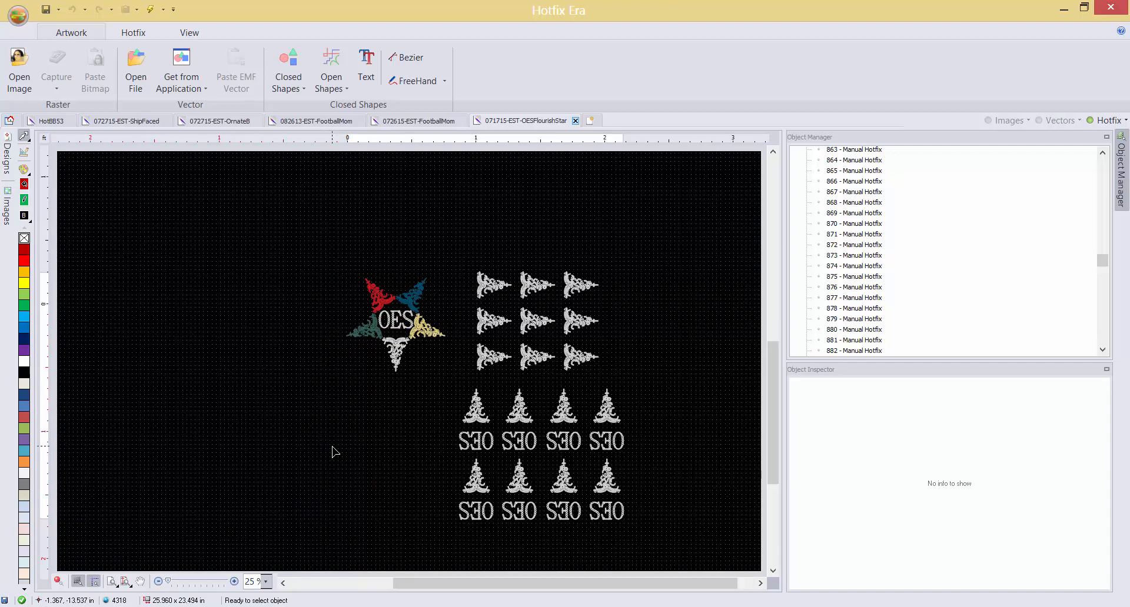
scroll(330, 451, up, 1)
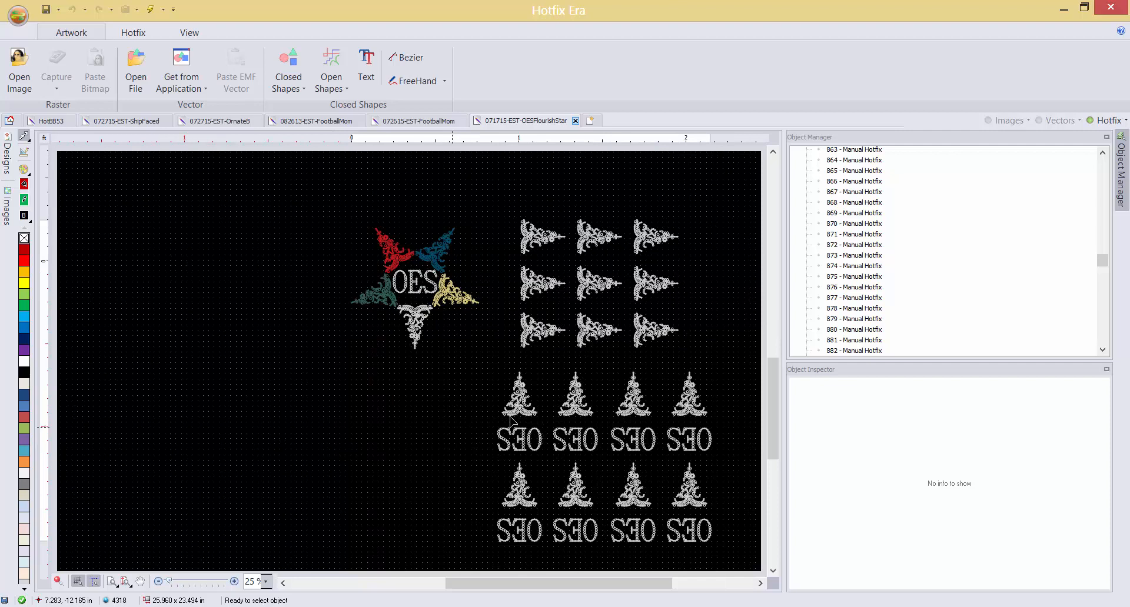